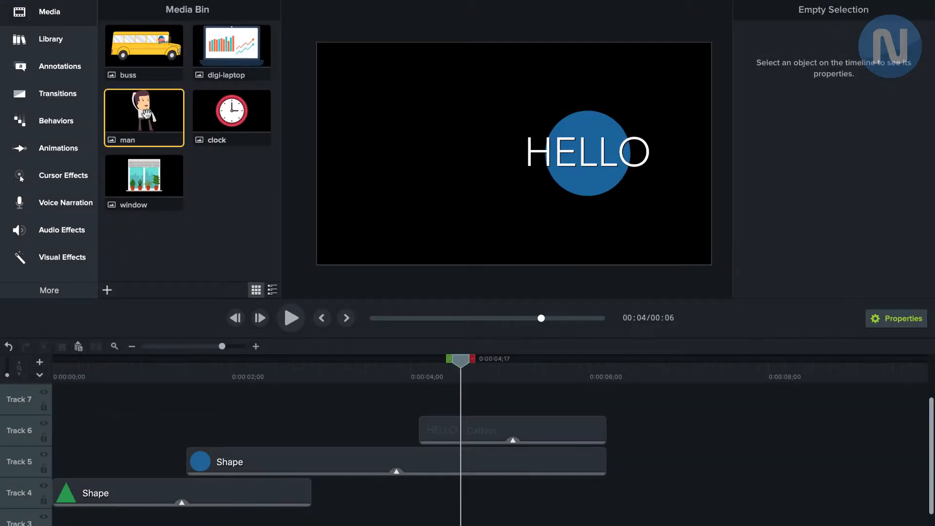
Add the man image to the canvas at 0:00:04;17, scale it down and centre it vertically beside the HELLO circle
drag(147, 114, 397, 150)
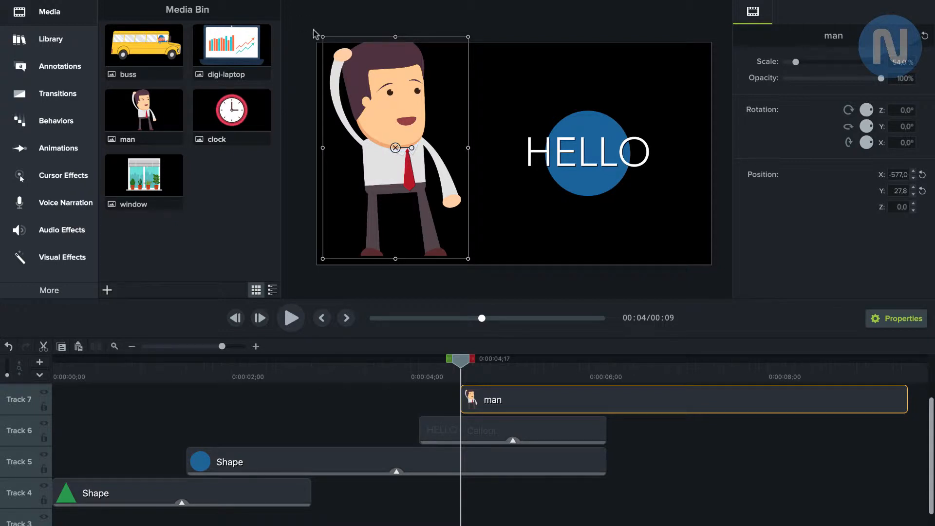
drag(323, 36, 378, 121)
drag(423, 190, 423, 153)
click(392, 394)
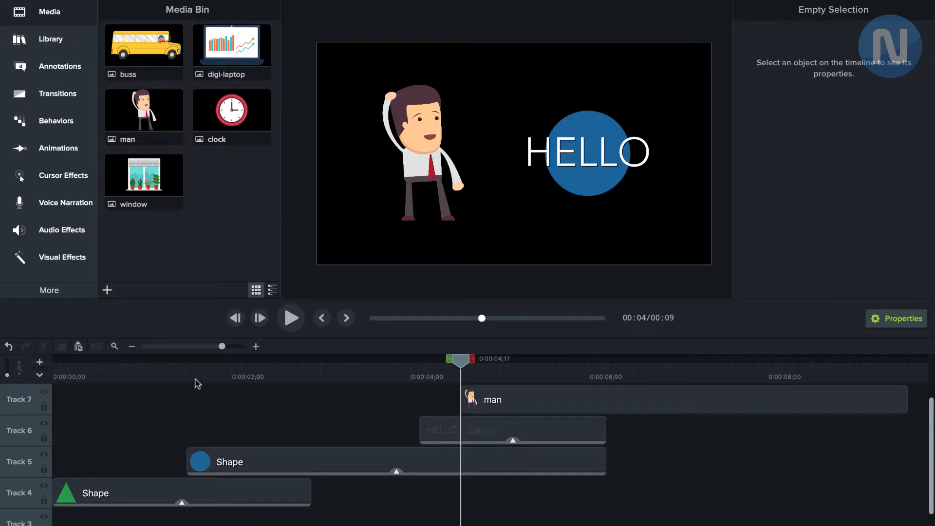
Add a dark blue star shape from the annotations, placing it above and beside the man's head and rotating it slightly
click(61, 71)
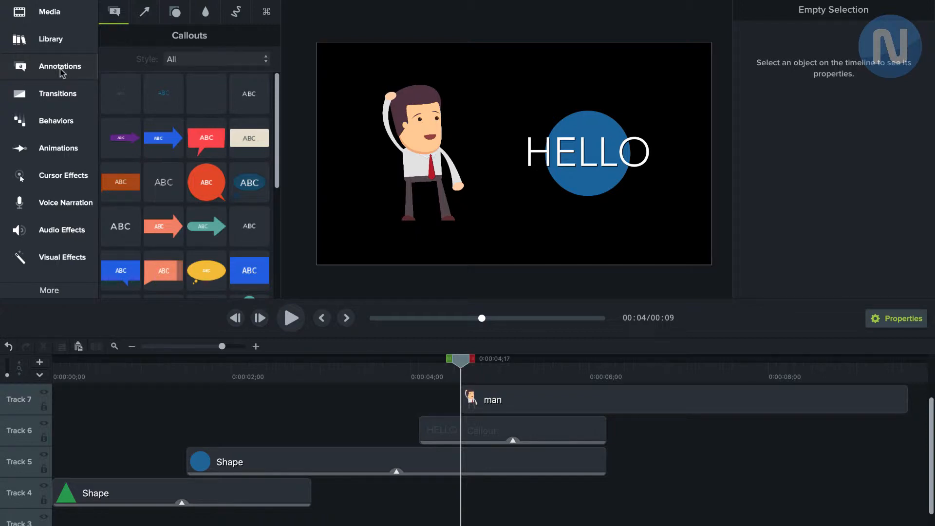
click(146, 13)
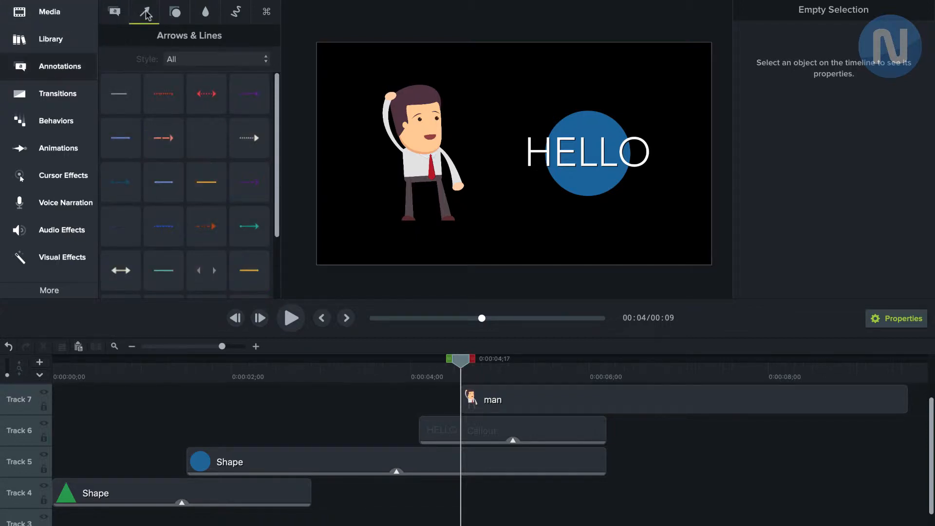
click(176, 14)
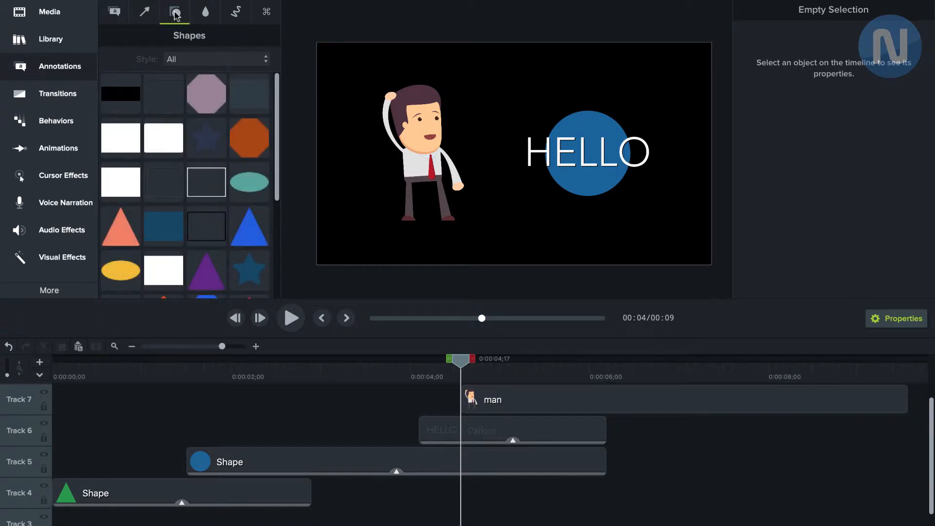
click(252, 275)
drag(252, 276, 517, 128)
drag(511, 113, 487, 88)
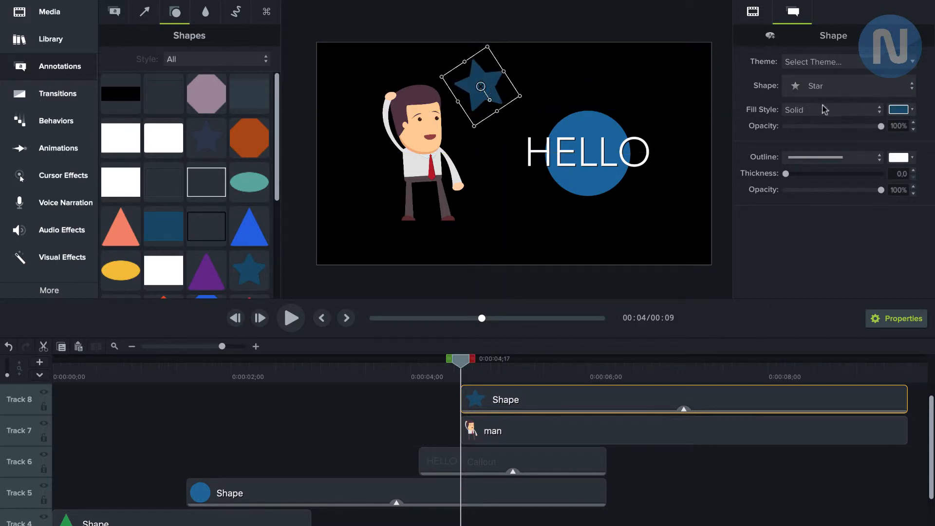
Change the star's solid fill colour to green #60BB51
click(899, 109)
drag(872, 217, 848, 194)
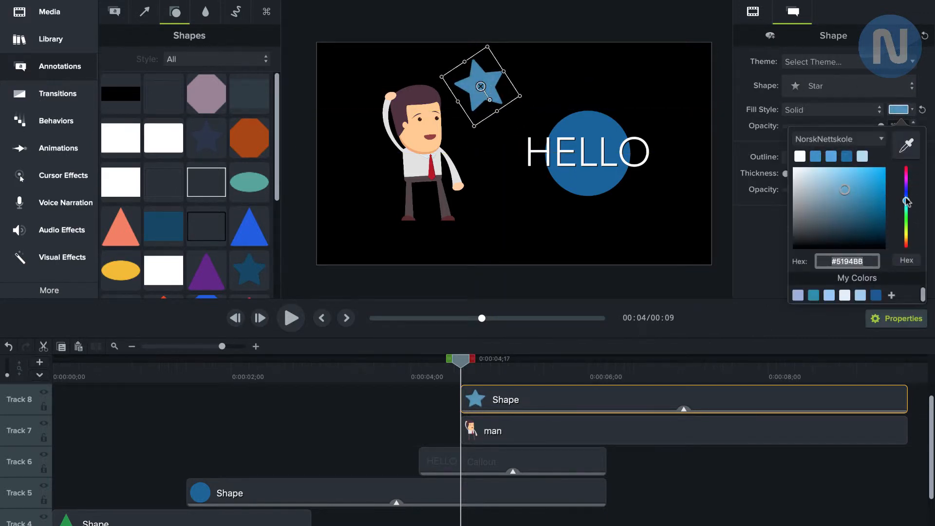
drag(906, 201, 906, 221)
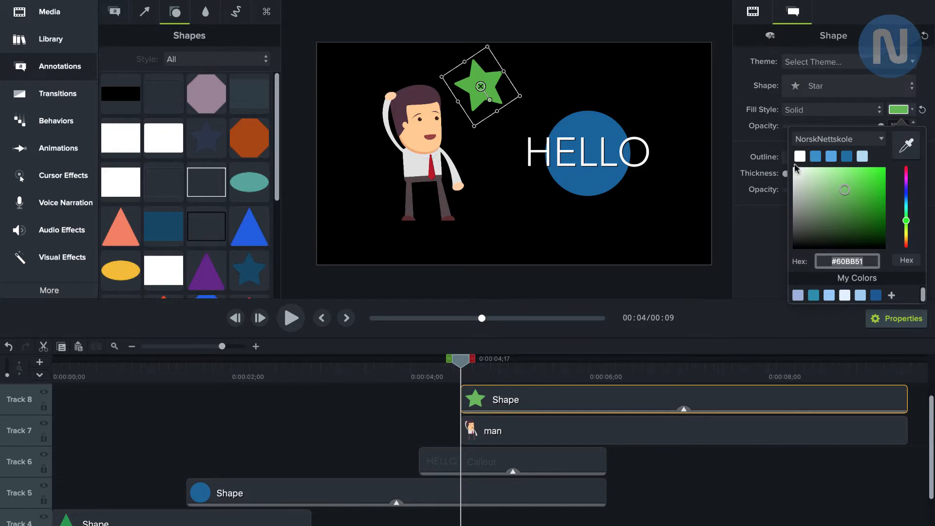
click(798, 476)
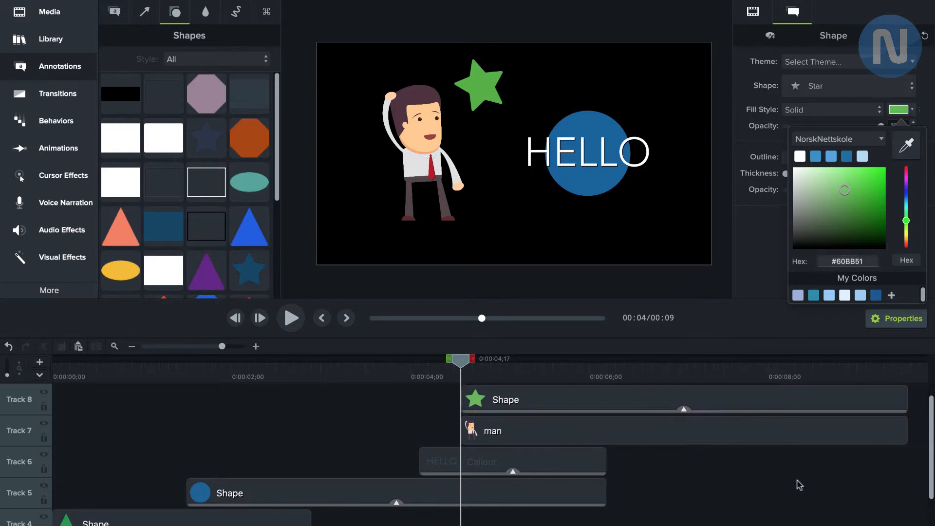
Apply the Fade transition to the start and end of the man clip
click(62, 100)
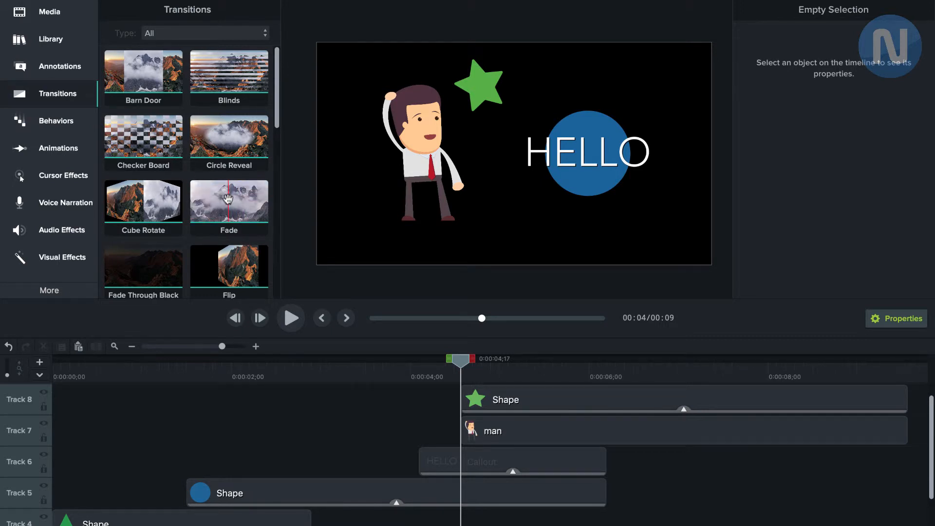
drag(227, 199, 695, 445)
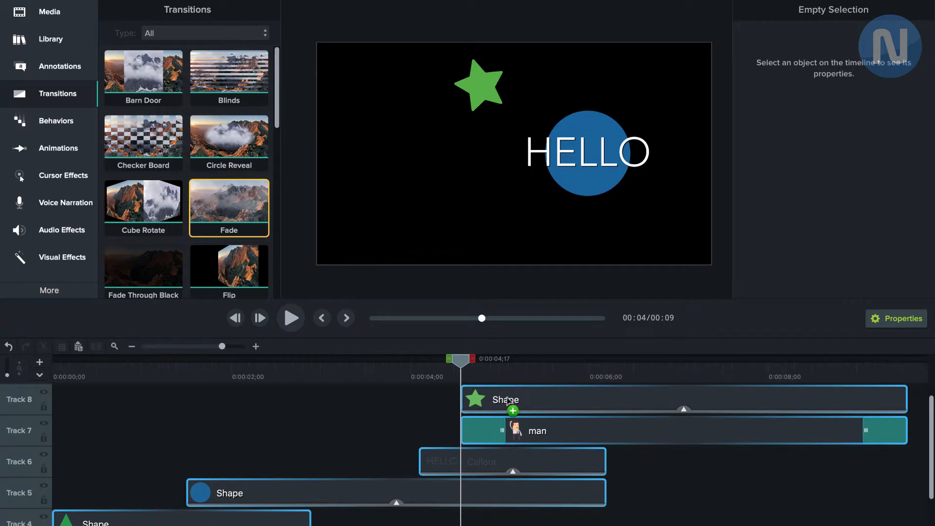
Add a Custom animation to the HELLO callout clip on Track 6
drag(462, 365, 350, 359)
click(59, 156)
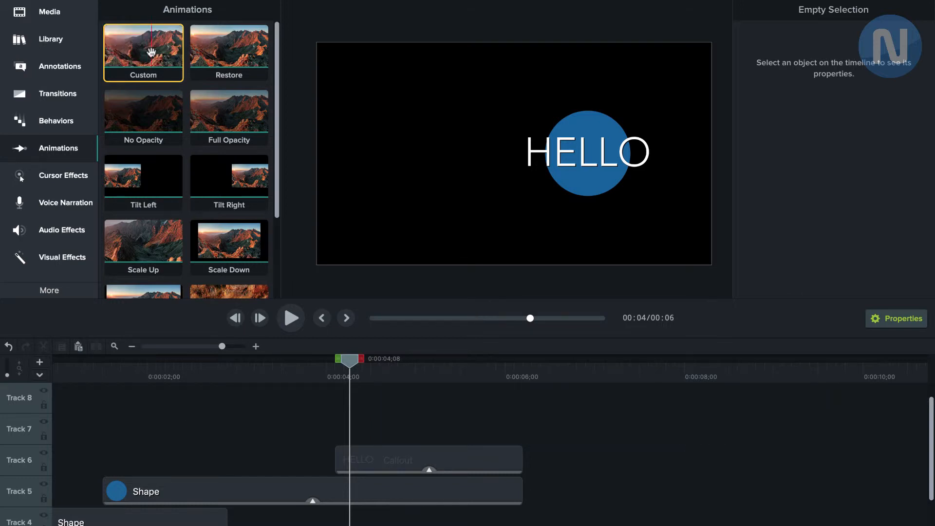
drag(151, 59, 413, 459)
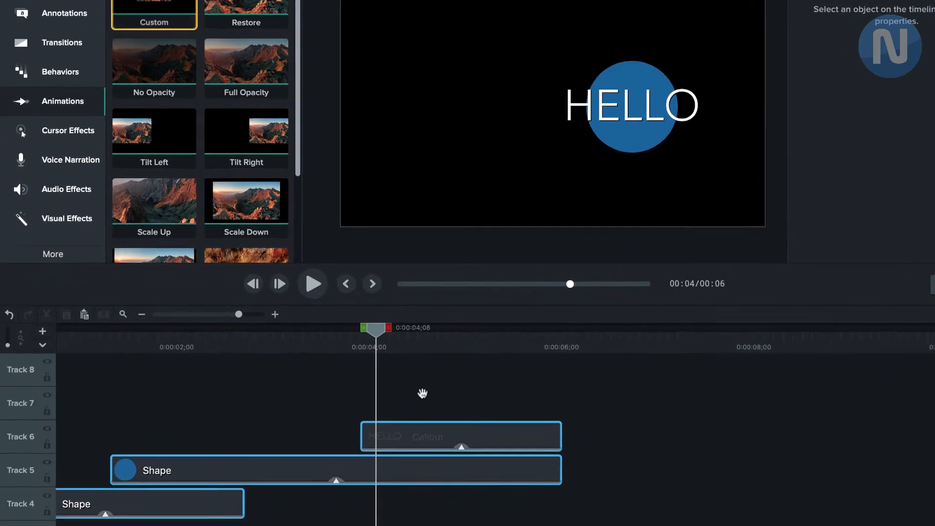
Adjust the animation arrow on the HELLO callout and move it to the beginning of the clip
drag(476, 413, 486, 407)
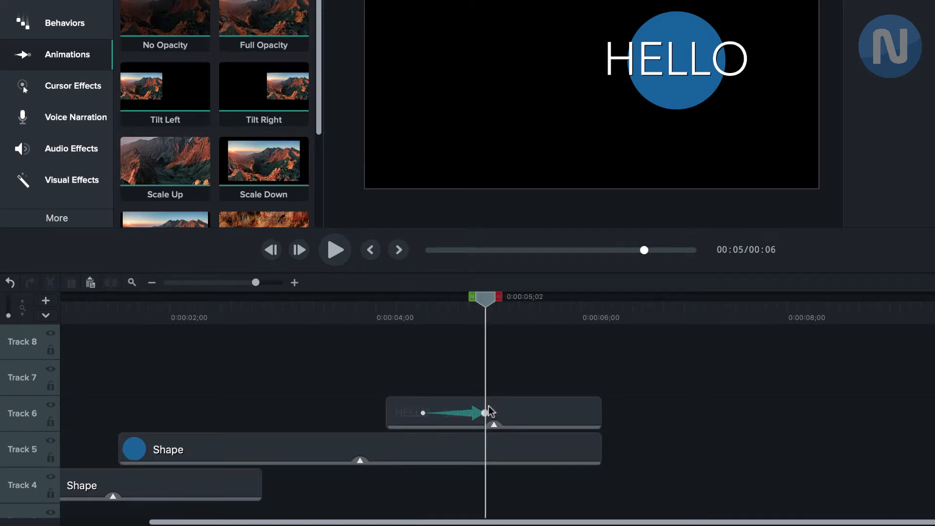
click(476, 416)
click(474, 413)
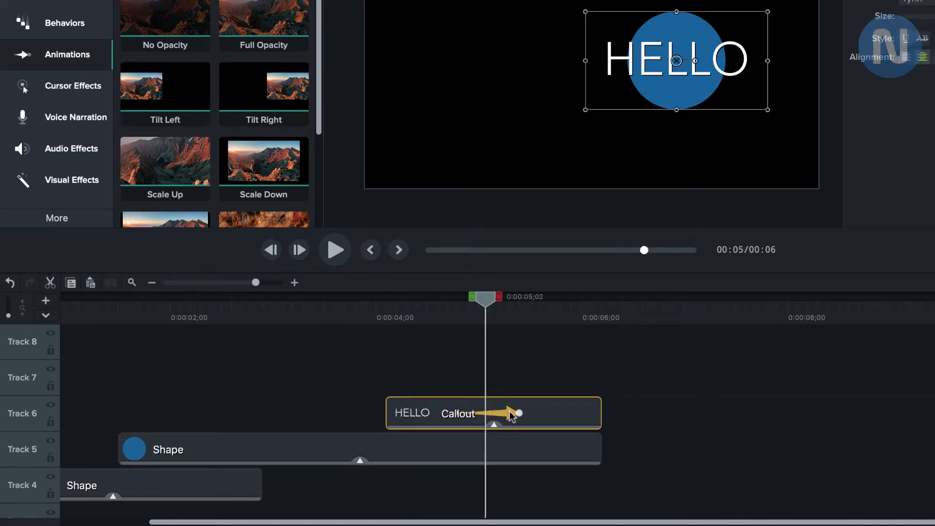
mouse_move(510, 414)
mouse_down()
mouse_move(551, 413)
mouse_move(439, 416)
mouse_move(496, 413)
mouse_up()
drag(562, 413, 443, 415)
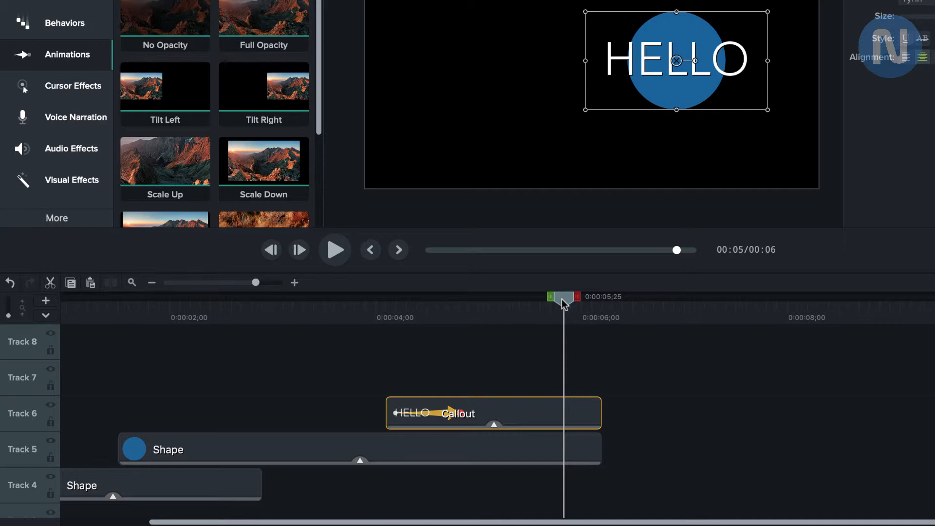
Shrink HELLO and place it left of the blue circle at 0:00:04;04, and enlarge it over the circle's upper part at 0:00:05;02
drag(563, 303, 388, 308)
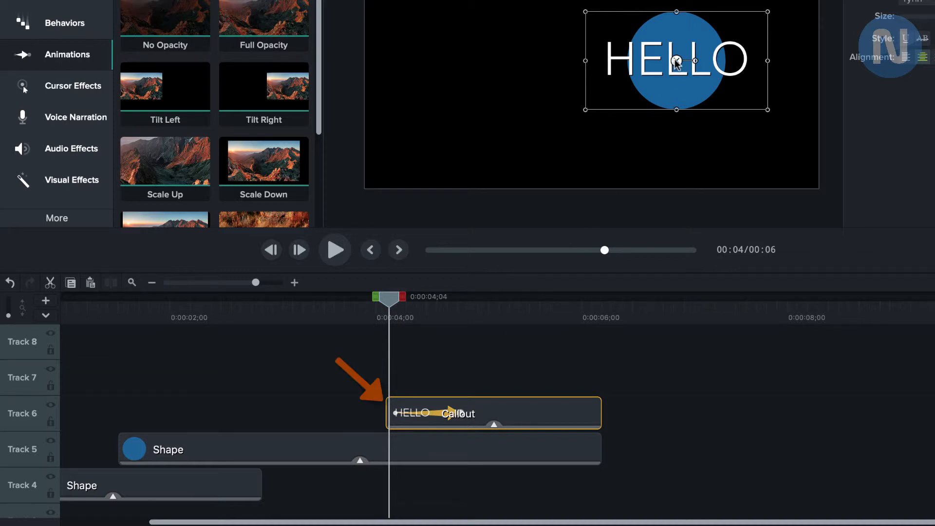
drag(677, 61, 488, 61)
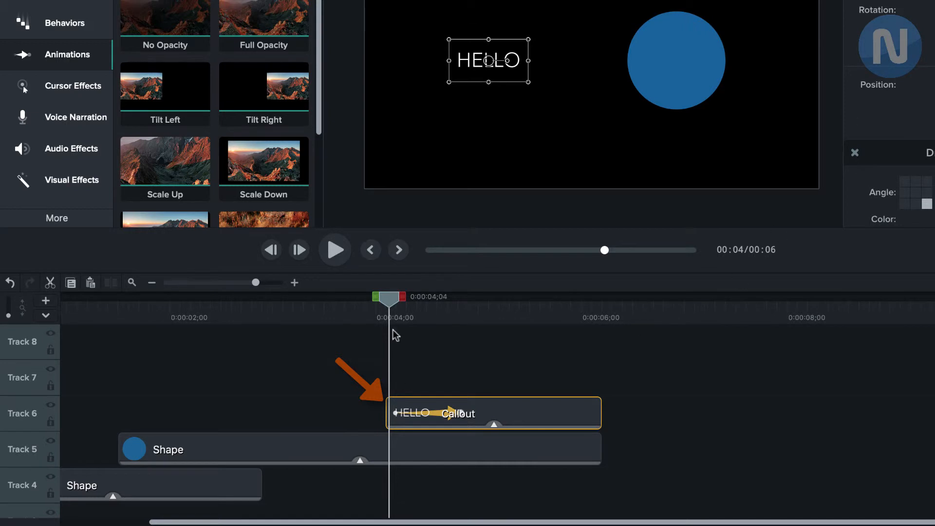
drag(392, 300, 485, 298)
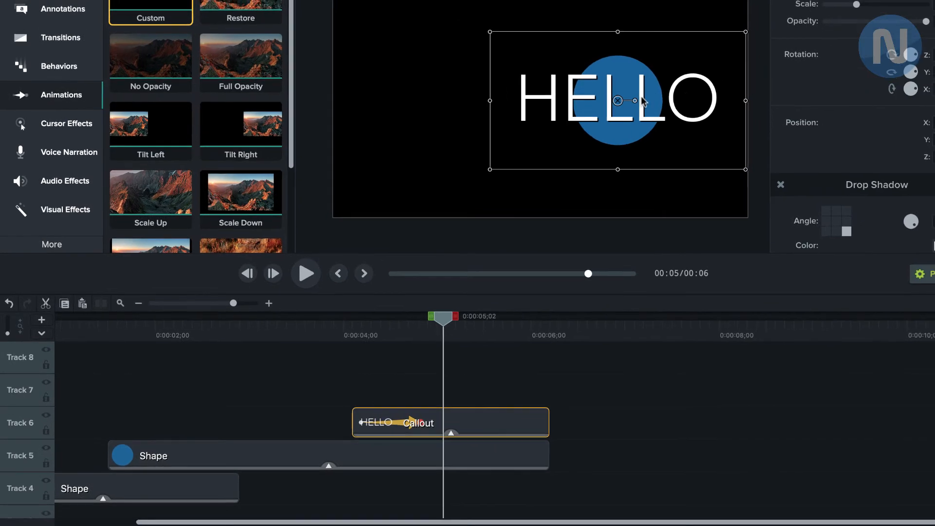
drag(677, 57, 689, 10)
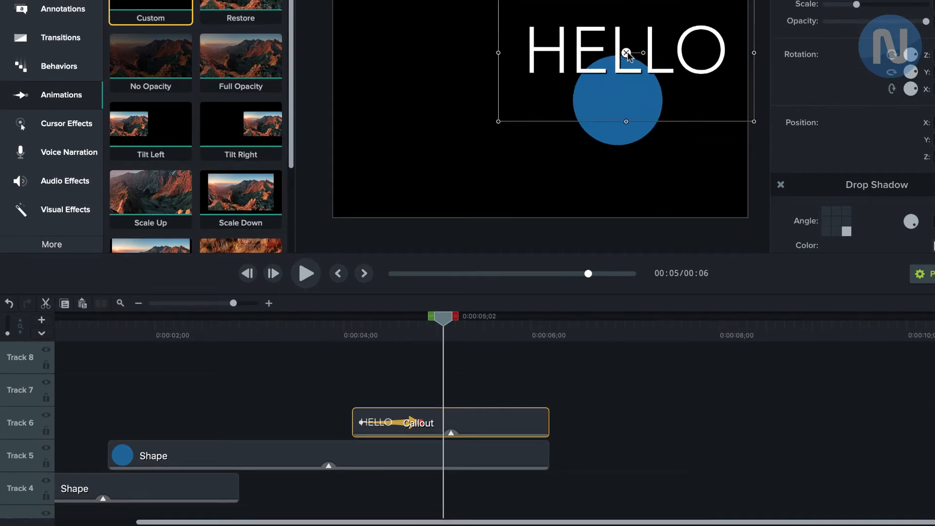
click(451, 358)
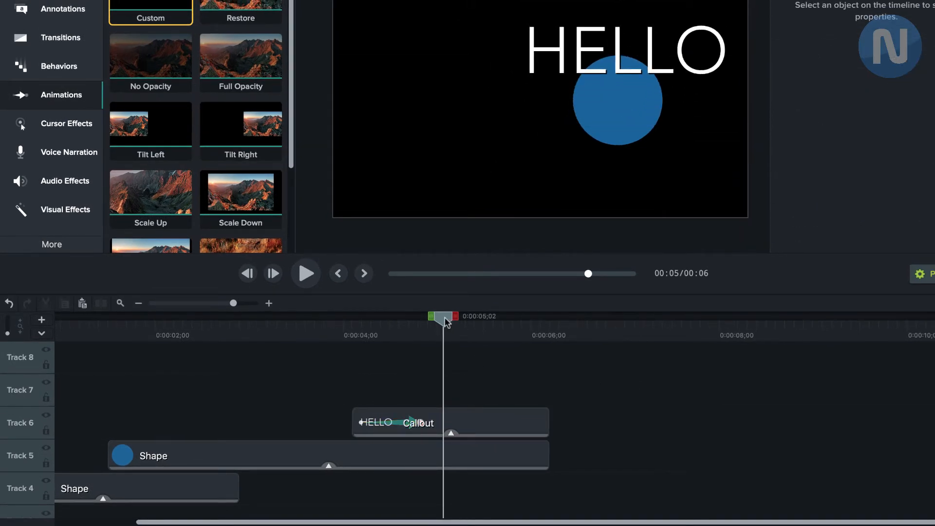
Lengthen the HELLO callout's animation arrow and play the timeline from just before the clip
drag(444, 318, 334, 323)
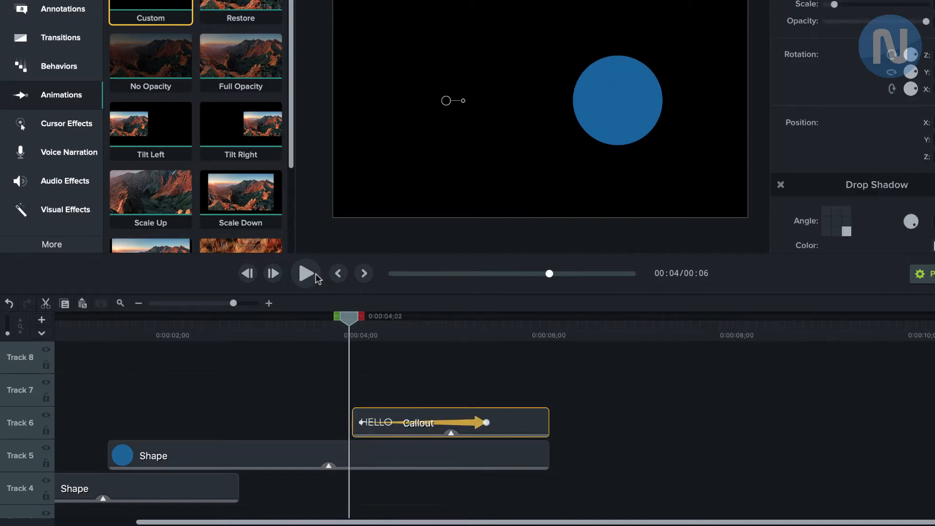
click(315, 275)
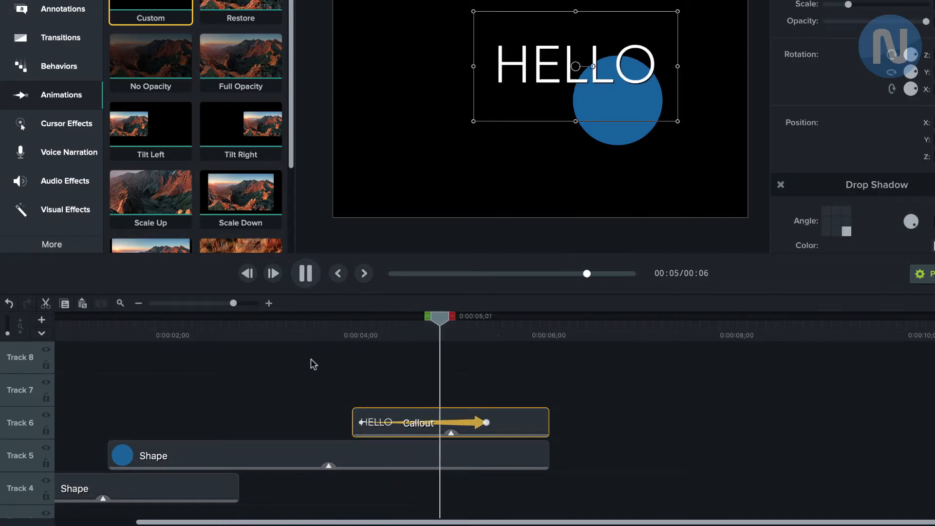
click(434, 373)
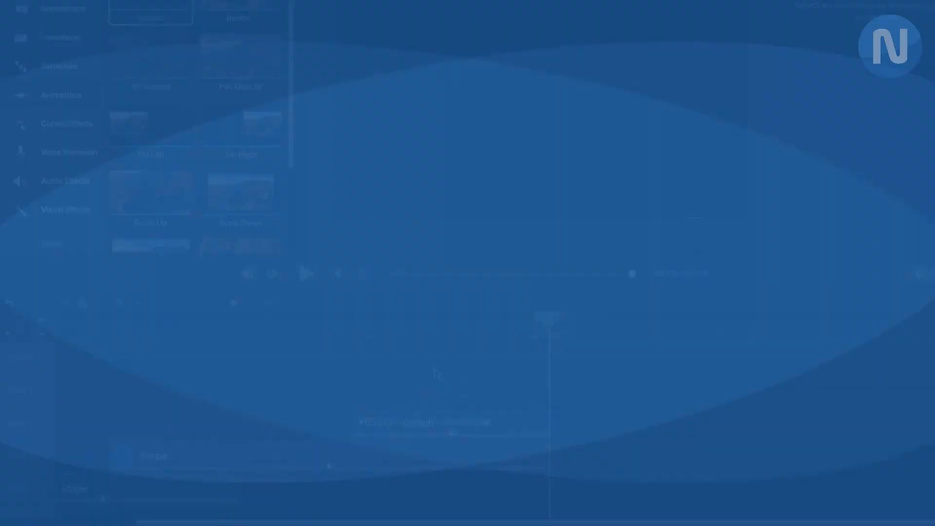